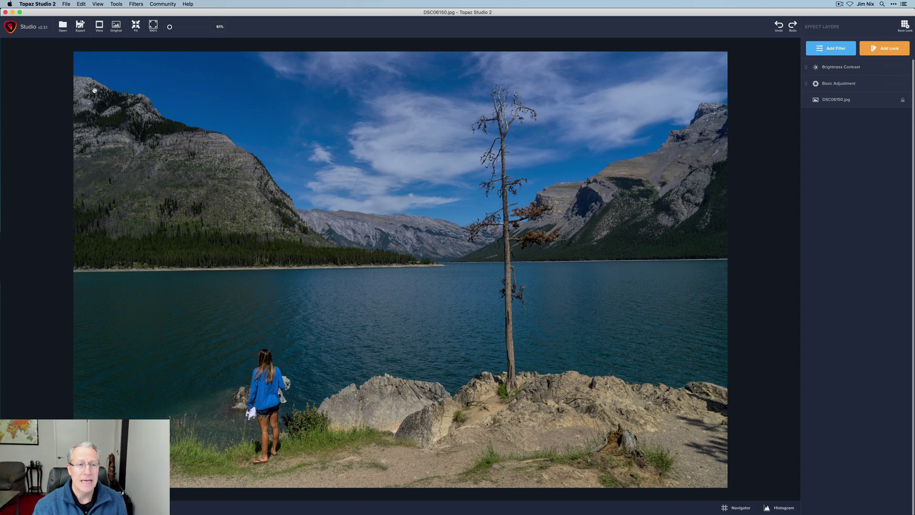
Step: After comparing with the original, add a Precision Detail layer with Overall Medium Detail at 0.32
click(119, 30)
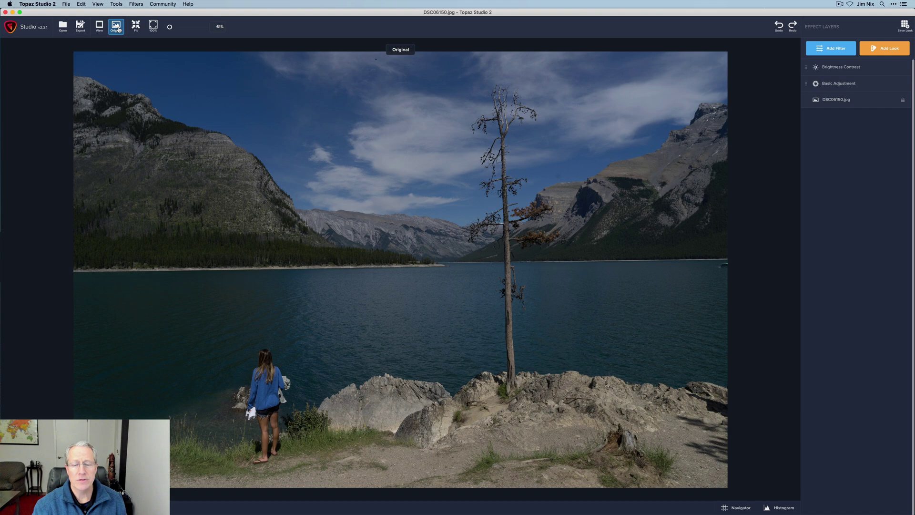
click(118, 29)
click(839, 48)
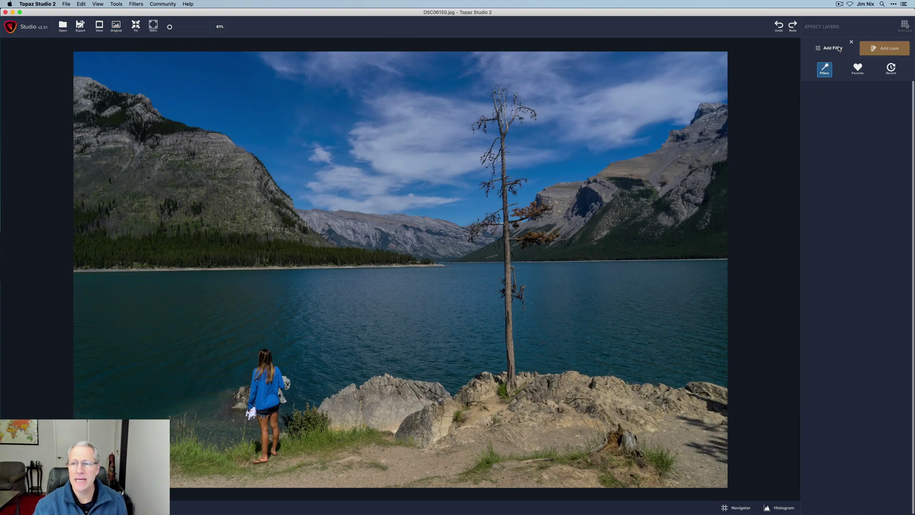
click(844, 179)
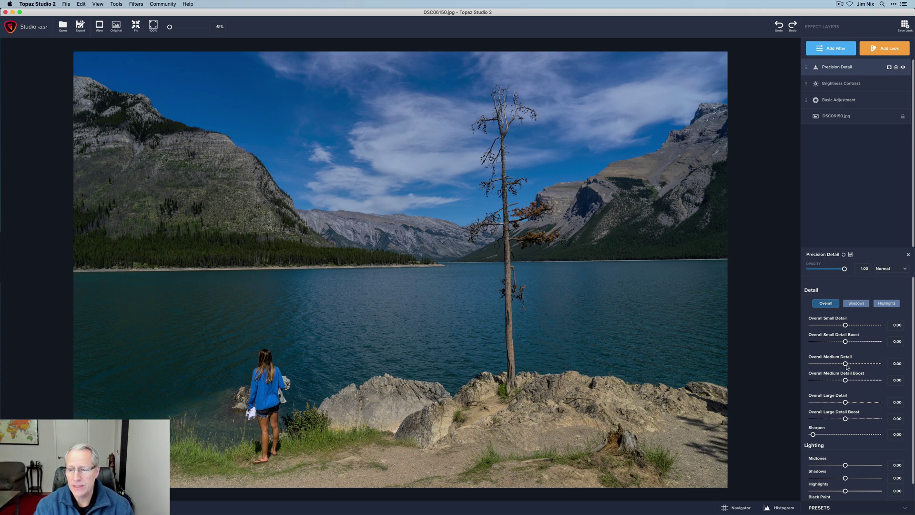
drag(845, 364, 859, 363)
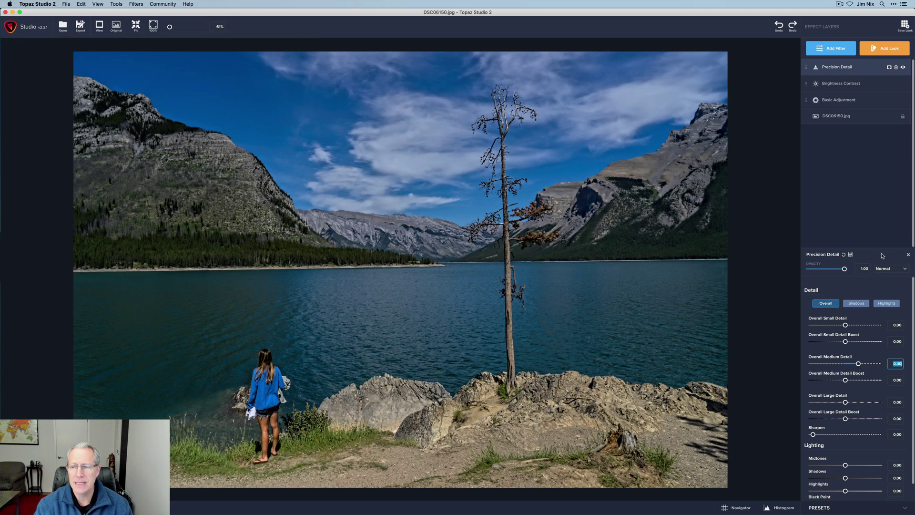
click(908, 254)
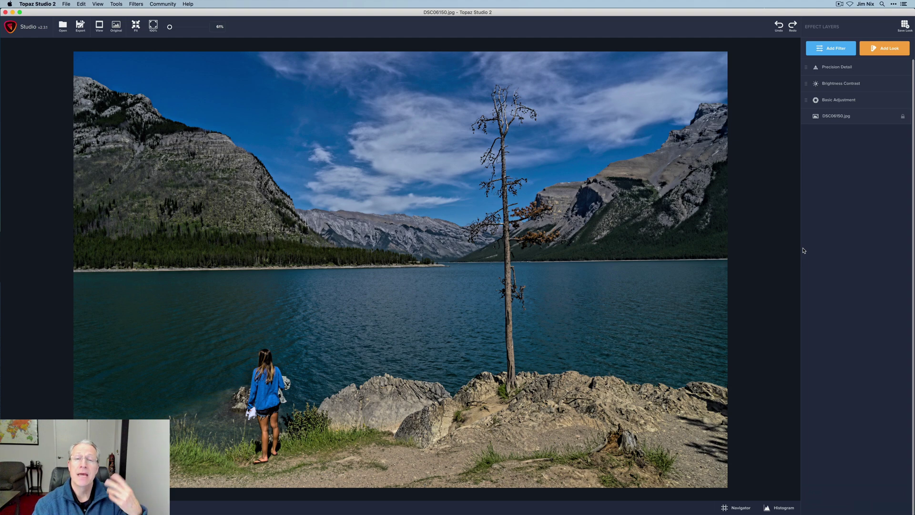
mouse_move(880, 63)
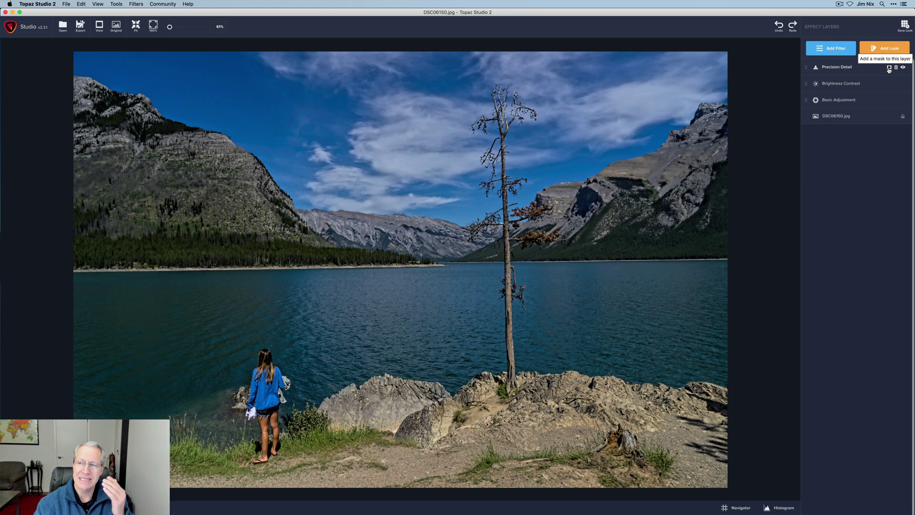
Step: Add a mask to the Precision Detail layer and select the Brush mask tool
click(888, 68)
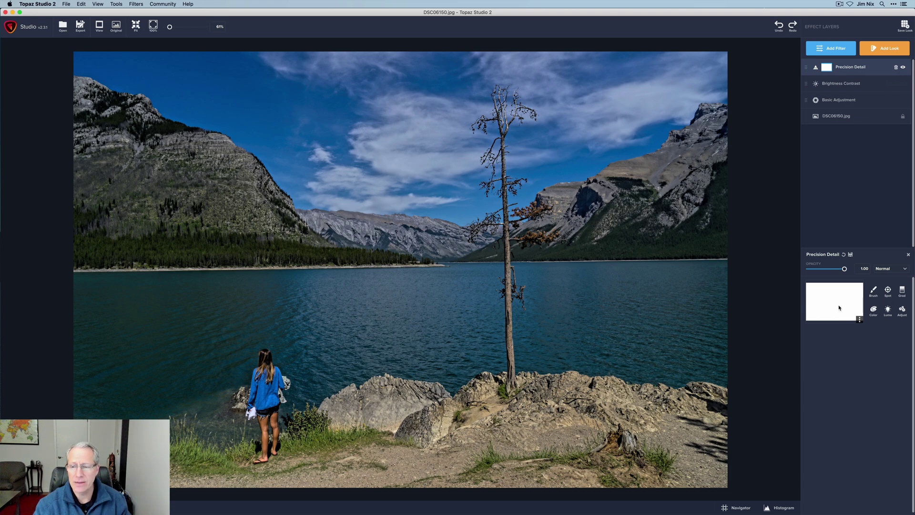
click(871, 294)
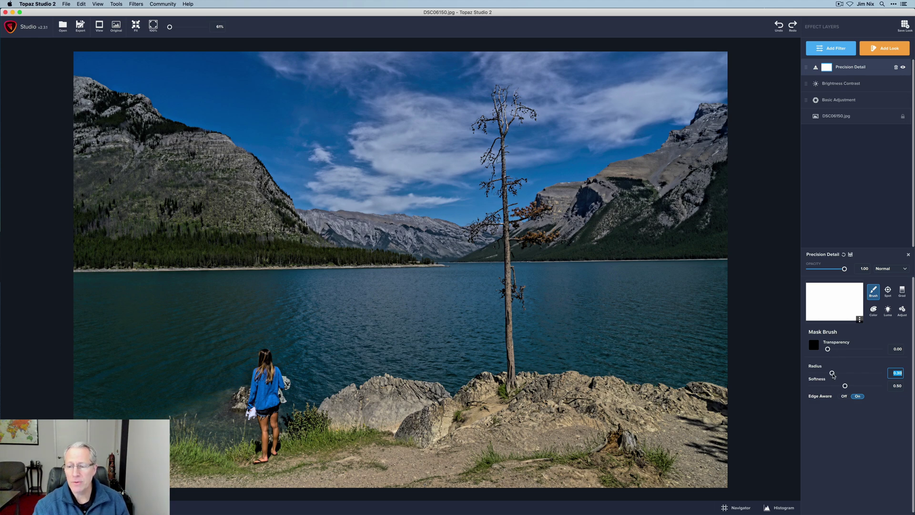
Step: Set the mask brush radius to 0.60, and reset softness to 0.50 after trying 0.96, 0.25 and 0.35
drag(832, 374, 852, 373)
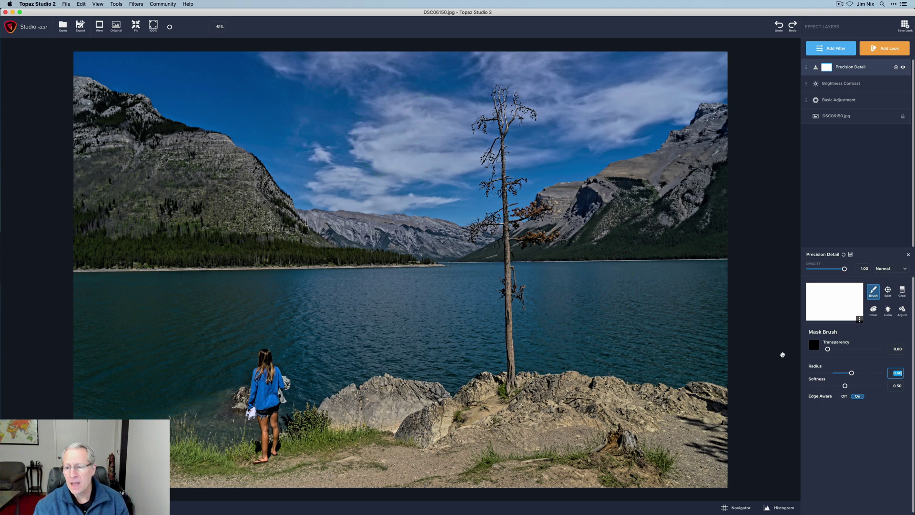
drag(844, 386, 874, 386)
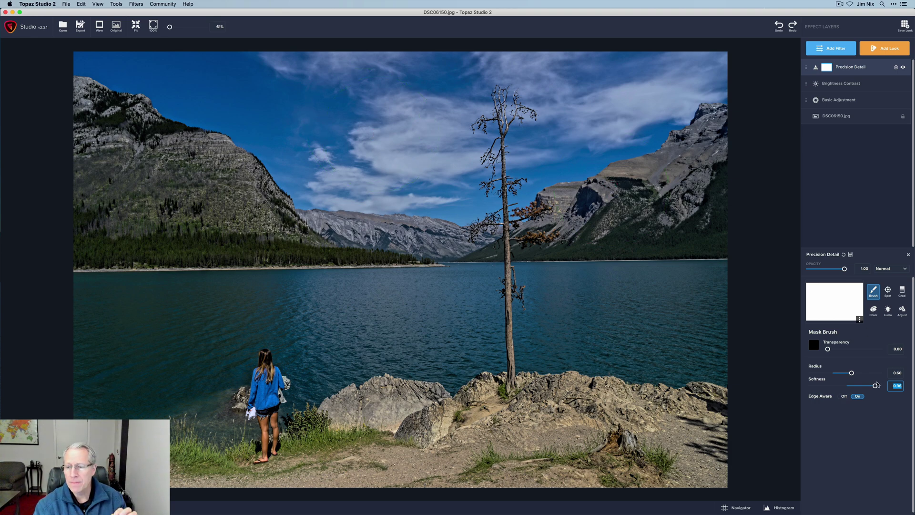
drag(875, 386, 819, 387)
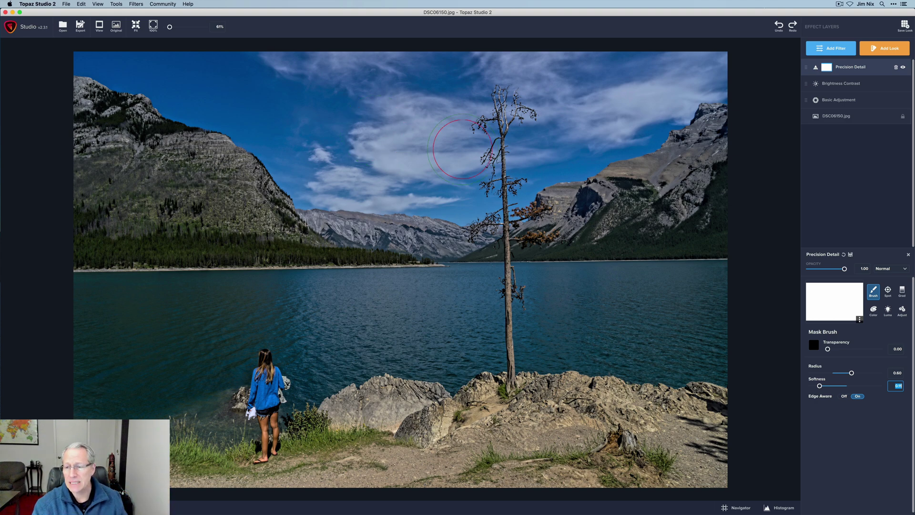
drag(820, 385, 873, 387)
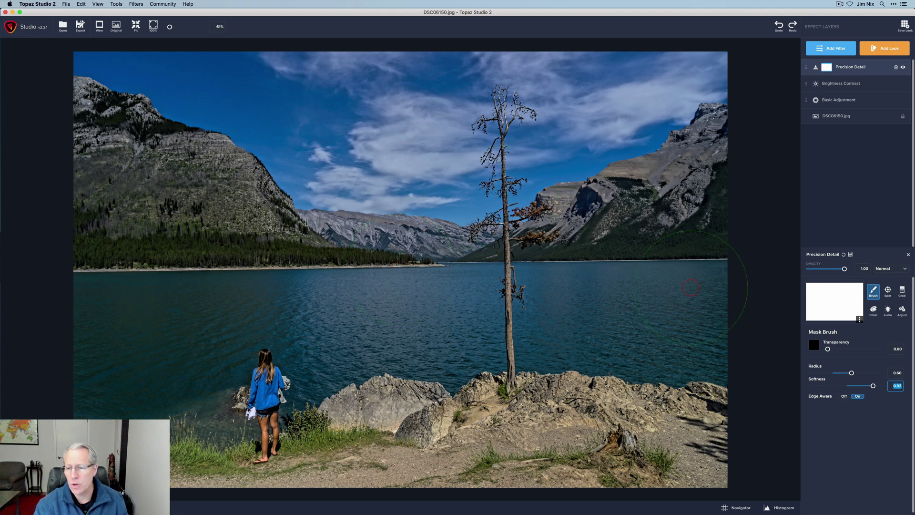
double_click(815, 379)
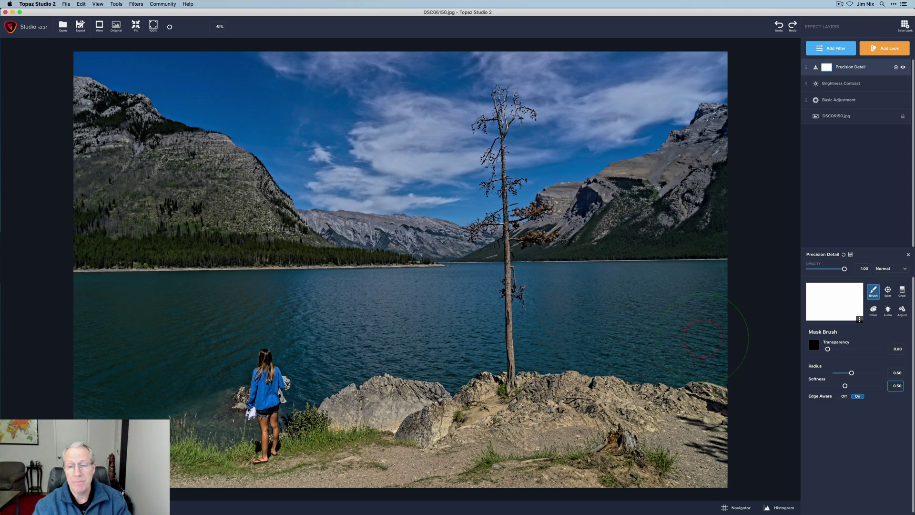
Step: Paint out the lake and the sky left of the tree with brush radius 0.48 and softness 0.53
mouse_move(561, 307)
mouse_down()
mouse_move(714, 302)
mouse_move(710, 348)
mouse_move(553, 343)
mouse_move(543, 305)
mouse_move(608, 291)
mouse_move(553, 285)
mouse_up()
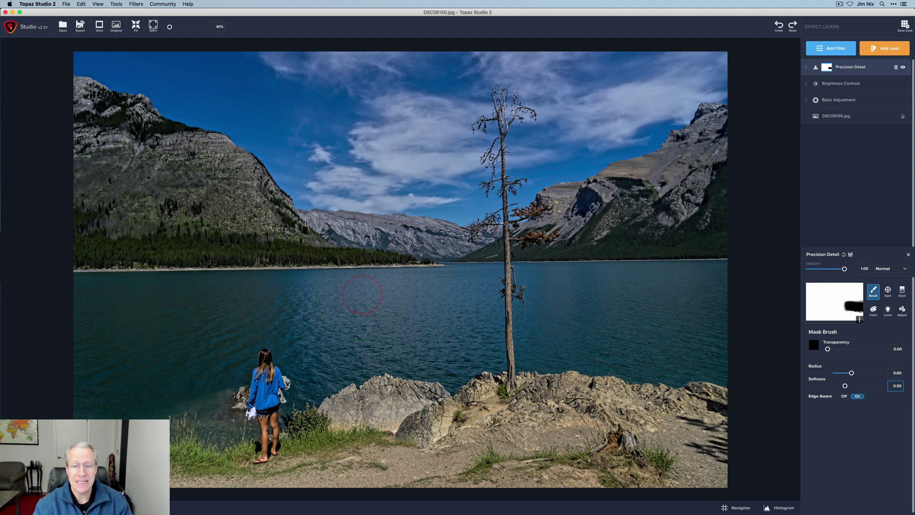
key(Down)
key(Down)
key(Down)
key(Down)
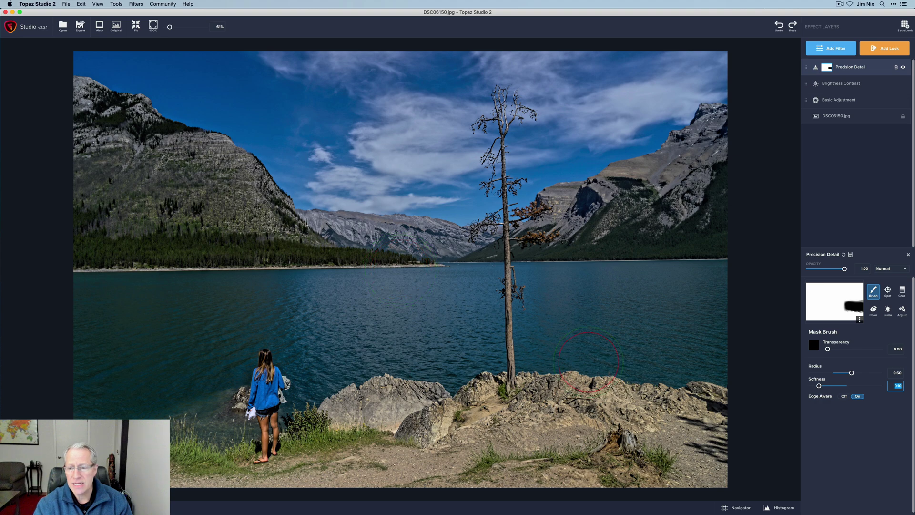
drag(818, 385, 846, 385)
drag(852, 373, 843, 372)
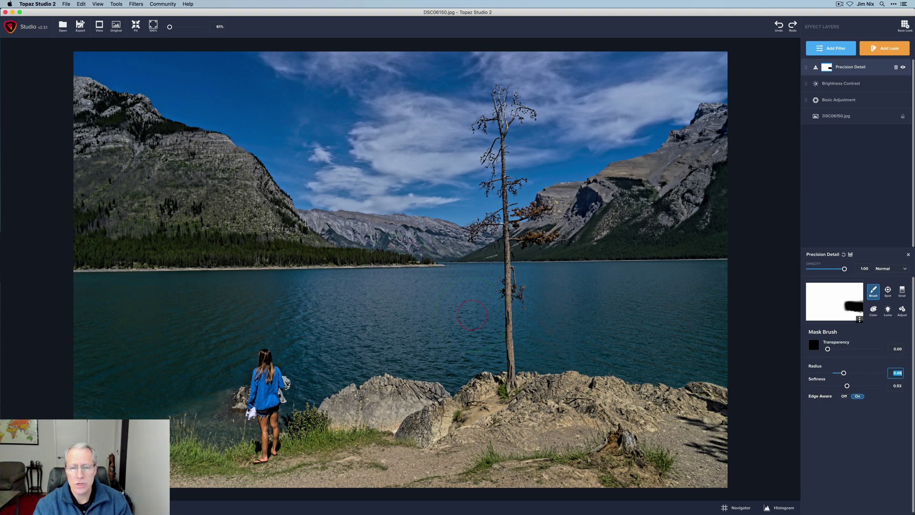
mouse_move(436, 310)
mouse_down()
mouse_move(484, 295)
mouse_move(462, 339)
mouse_move(322, 353)
mouse_move(312, 365)
mouse_move(374, 314)
mouse_move(427, 305)
mouse_move(70, 308)
mouse_move(232, 332)
mouse_move(200, 376)
mouse_move(132, 405)
mouse_move(98, 374)
mouse_move(171, 351)
mouse_move(64, 354)
mouse_up()
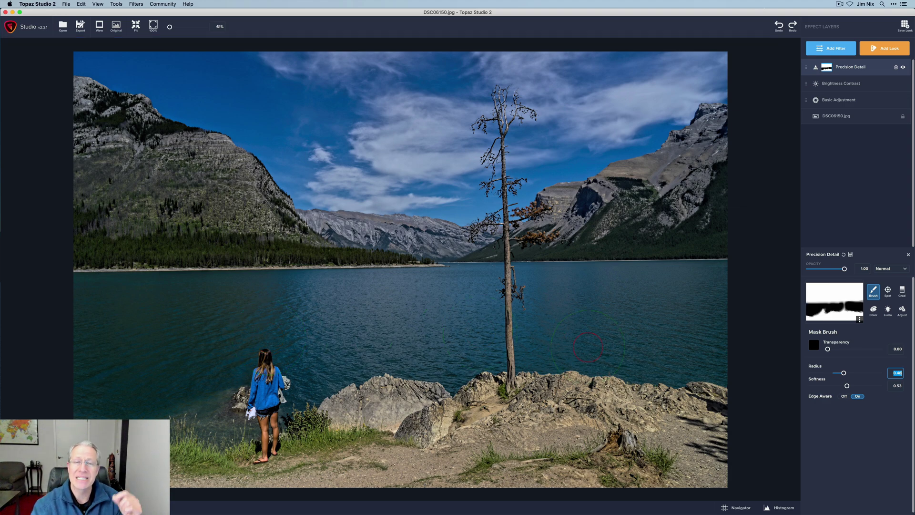
mouse_move(376, 148)
mouse_down()
mouse_move(359, 164)
mouse_move(473, 183)
mouse_move(463, 144)
mouse_move(338, 158)
mouse_move(400, 183)
mouse_move(323, 132)
mouse_move(434, 95)
mouse_move(348, 68)
mouse_move(214, 83)
mouse_move(351, 115)
mouse_move(111, 59)
mouse_move(508, 75)
mouse_move(723, 54)
mouse_move(593, 112)
mouse_move(668, 115)
mouse_move(479, 164)
mouse_move(541, 101)
mouse_move(550, 135)
mouse_move(504, 162)
mouse_move(380, 199)
mouse_up()
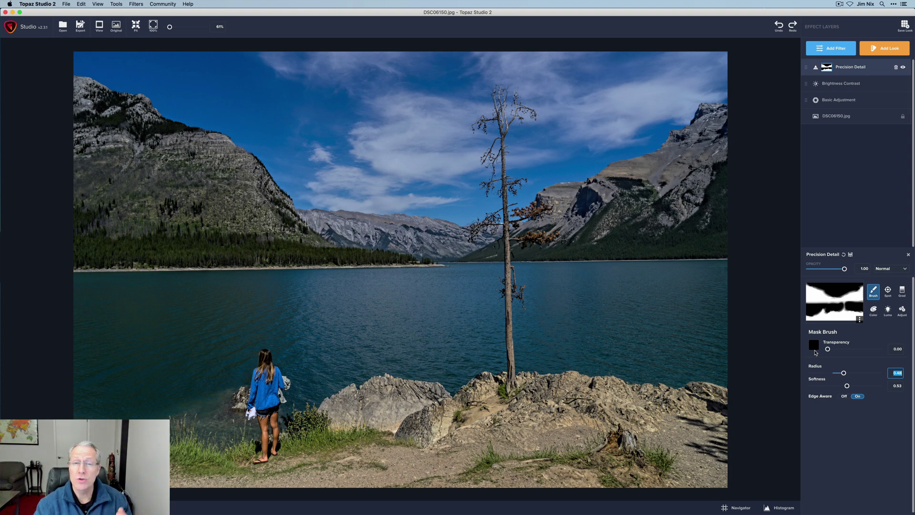
Step: Undo the painting back to a white mask, reselect the Brush, and invert the mask to black
key(super+z)
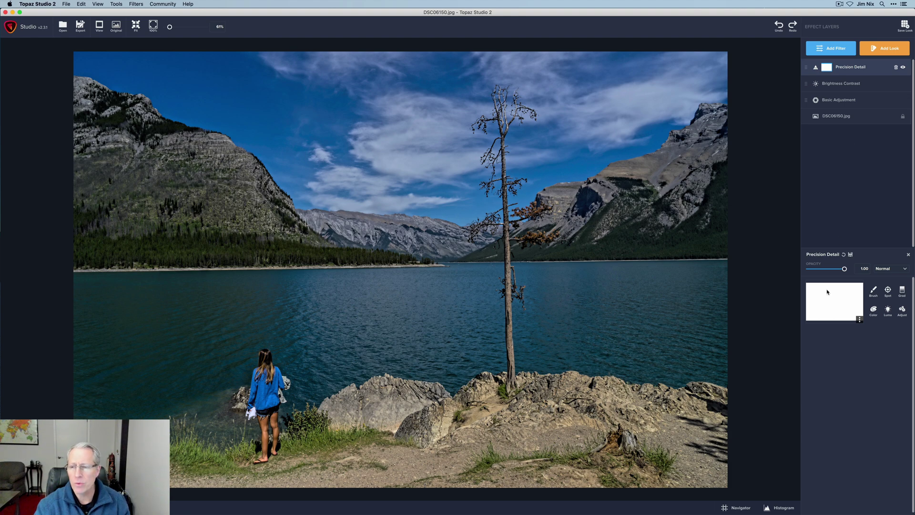
click(873, 290)
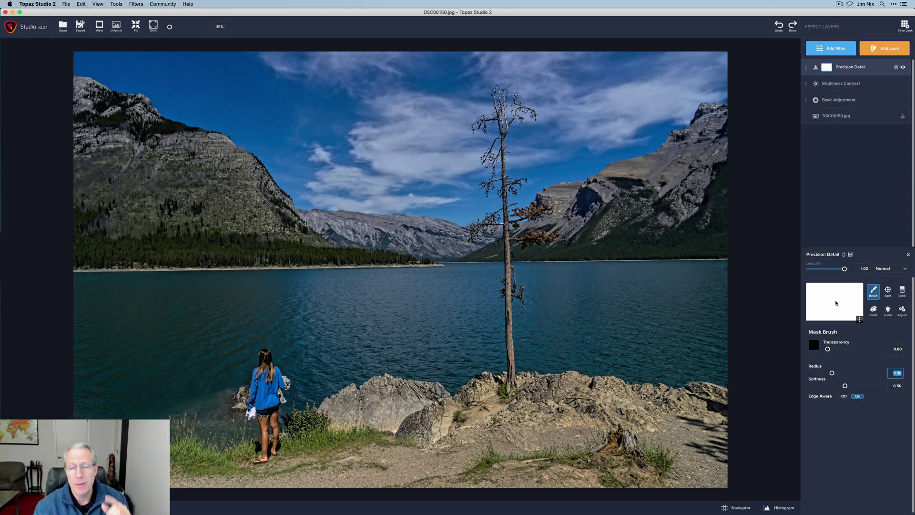
click(859, 319)
click(854, 356)
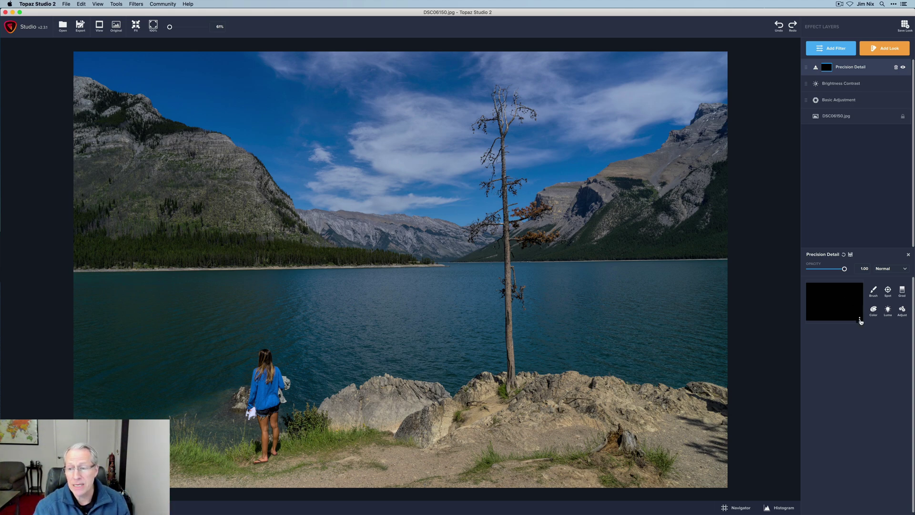
Step: Select the mask Brush and set its transparency to 1.00
click(872, 291)
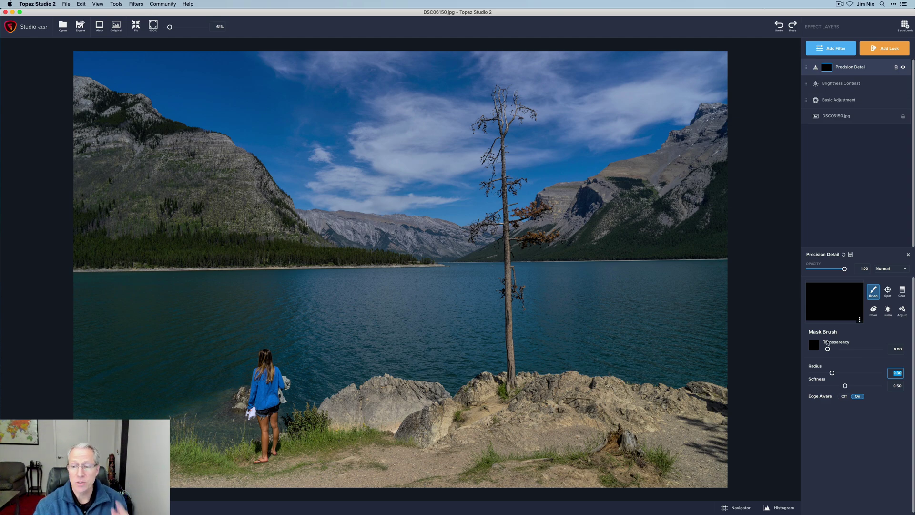
drag(828, 352, 890, 345)
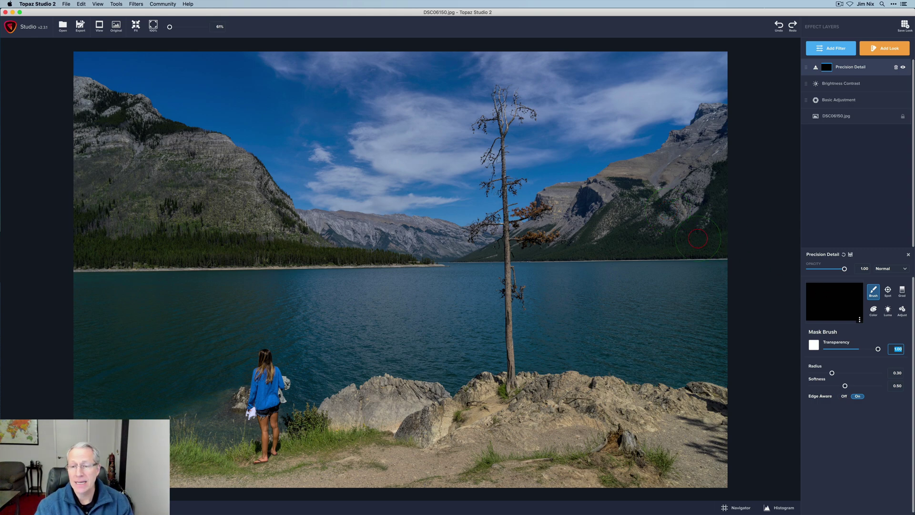
Step: Paint the right mountain, distant peaks and left mountain ridge white into the mask
mouse_move(674, 181)
mouse_down()
mouse_move(721, 127)
mouse_move(691, 158)
mouse_move(555, 212)
mouse_move(531, 231)
mouse_move(683, 216)
mouse_move(702, 185)
mouse_up()
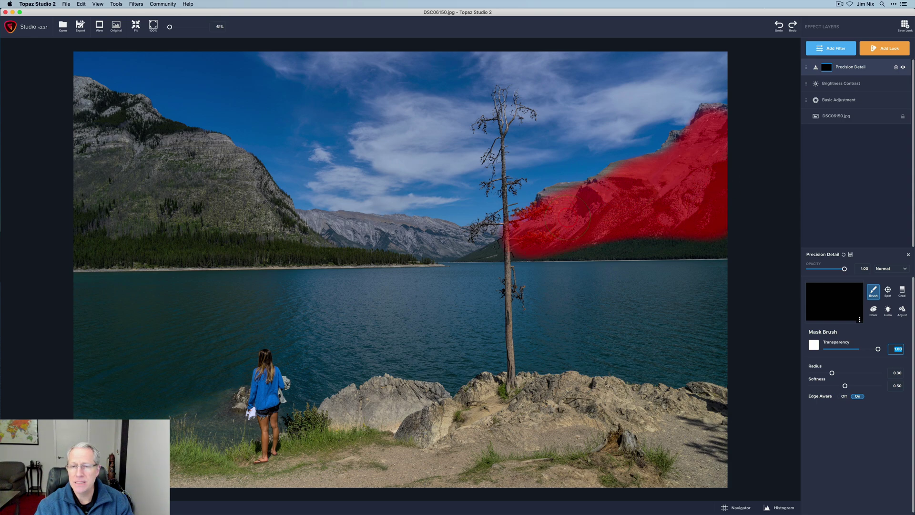
mouse_move(572, 217)
mouse_down()
mouse_move(527, 238)
mouse_move(305, 234)
mouse_move(243, 215)
mouse_move(186, 149)
mouse_move(127, 117)
mouse_move(70, 105)
mouse_move(100, 144)
mouse_move(88, 153)
mouse_move(208, 205)
mouse_move(158, 224)
mouse_move(258, 193)
mouse_move(217, 162)
mouse_up()
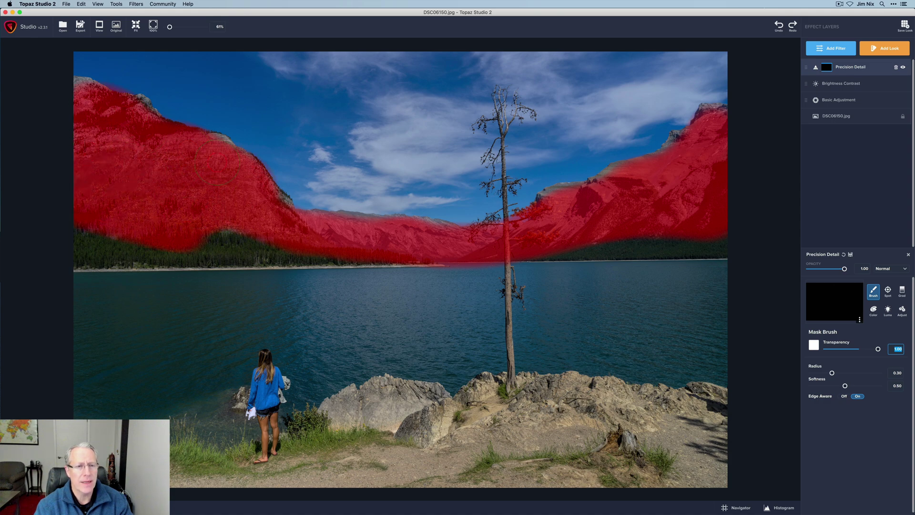
mouse_move(86, 114)
mouse_down()
mouse_move(148, 105)
mouse_move(229, 143)
mouse_move(307, 210)
mouse_move(446, 235)
mouse_move(589, 178)
mouse_move(714, 103)
mouse_up()
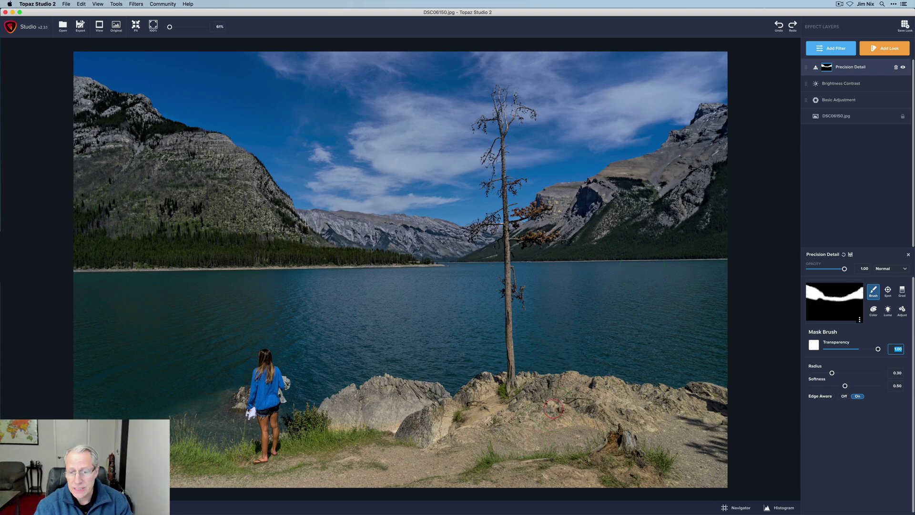
Step: Paint the foreground rocks right of the tree white into the mask
mouse_move(548, 412)
mouse_down()
mouse_move(674, 399)
mouse_move(728, 412)
mouse_move(538, 394)
mouse_move(535, 380)
mouse_move(320, 415)
mouse_move(301, 442)
mouse_move(202, 466)
mouse_move(368, 465)
mouse_move(383, 407)
mouse_move(361, 414)
mouse_move(398, 395)
mouse_move(376, 388)
mouse_move(572, 421)
mouse_move(724, 432)
mouse_move(726, 450)
mouse_move(691, 485)
mouse_move(568, 434)
mouse_move(512, 470)
mouse_move(521, 441)
mouse_move(554, 446)
mouse_move(372, 449)
mouse_move(446, 477)
mouse_move(425, 481)
mouse_move(196, 484)
mouse_up()
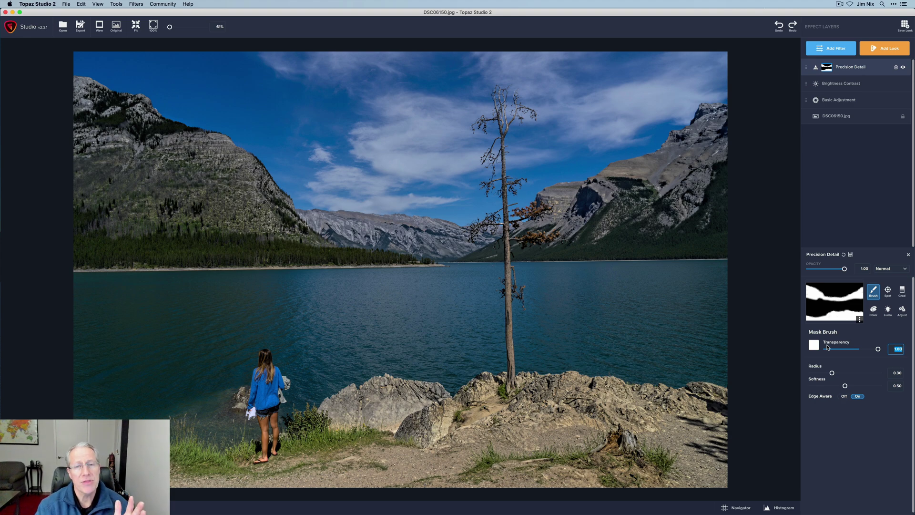
Step: Copy the Precision Detail mask from the mask thumbnail's options menu
click(859, 319)
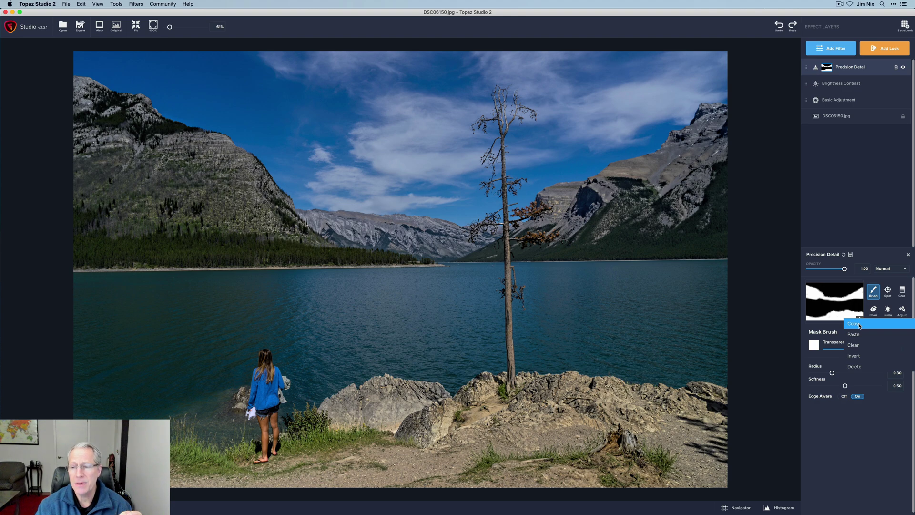
click(859, 325)
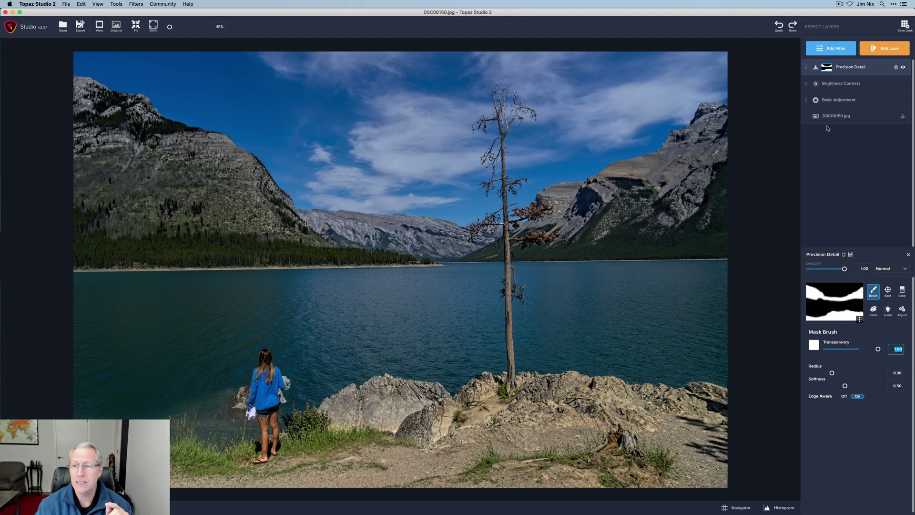
Step: Add another Precision Detail filter with Small Detail -0.48 and Medium Detail -0.52
click(840, 52)
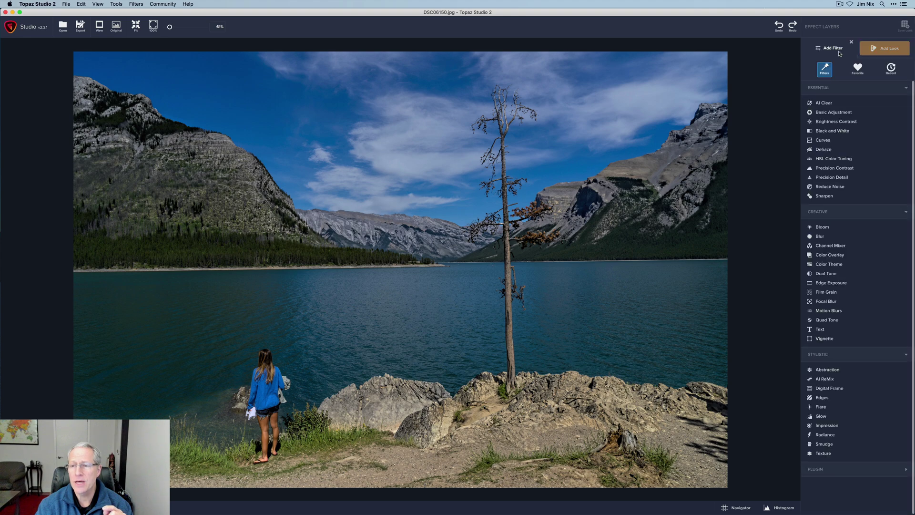
click(838, 178)
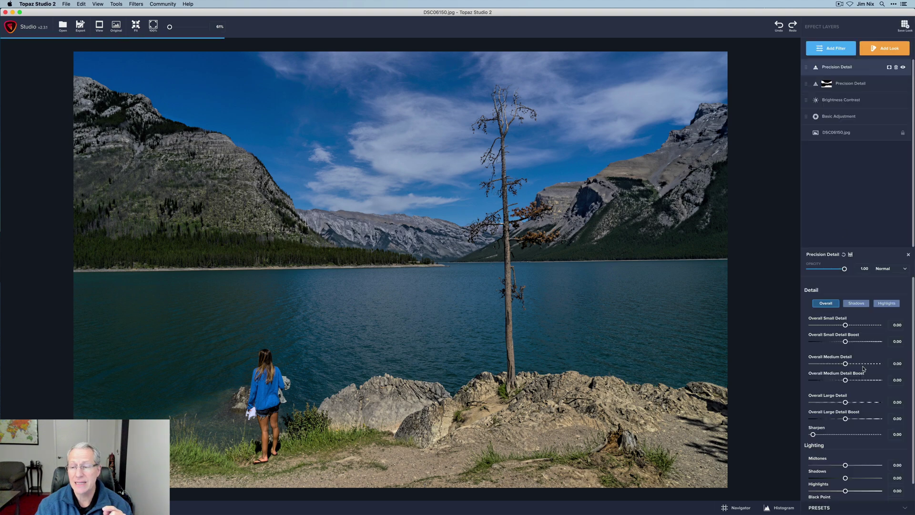
drag(844, 325, 830, 325)
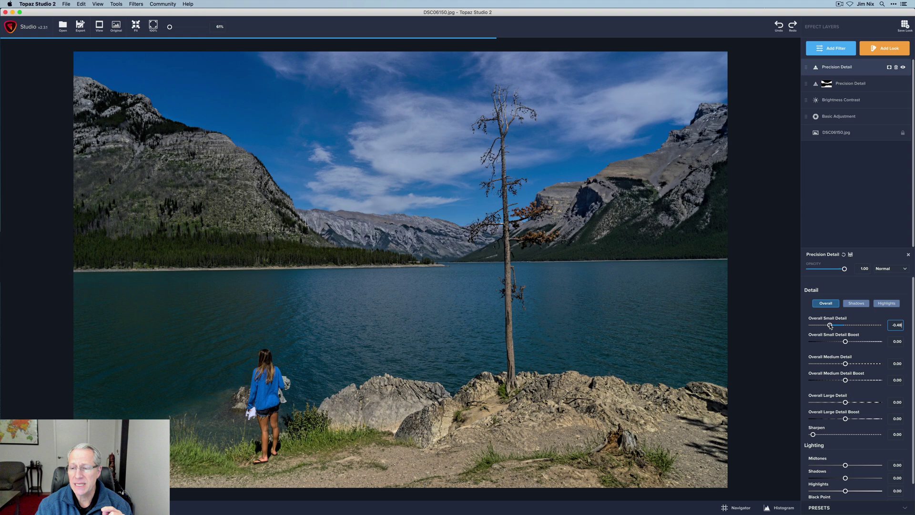
drag(845, 363, 816, 367)
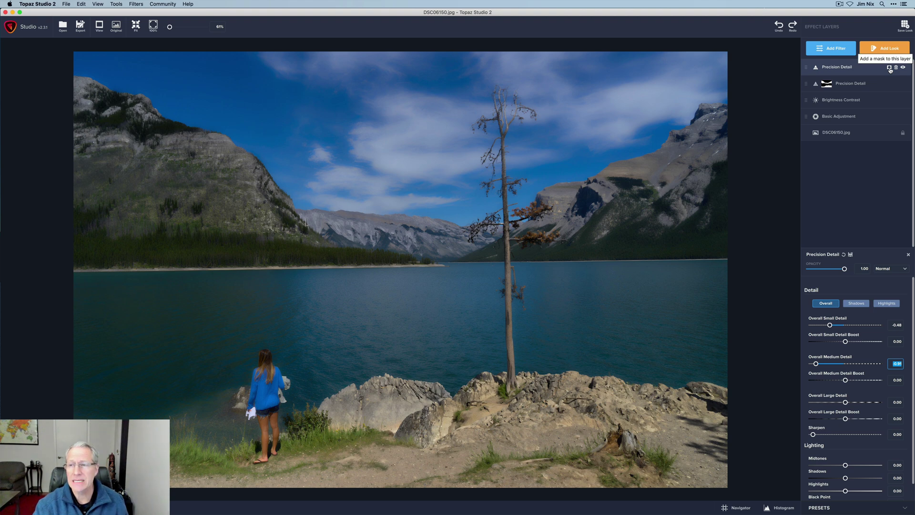
Step: Add a mask to the top Precision Detail layer, paste in the copied mask, and invert it
click(889, 68)
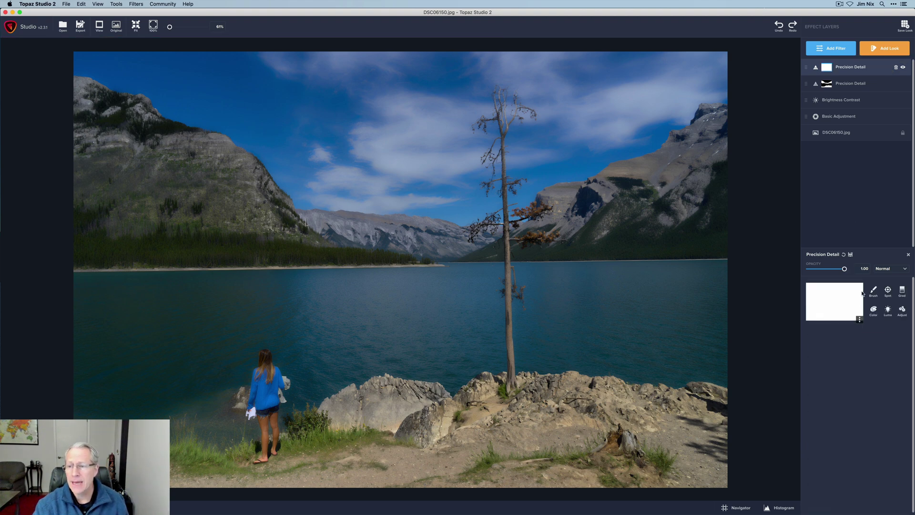
click(859, 320)
click(856, 332)
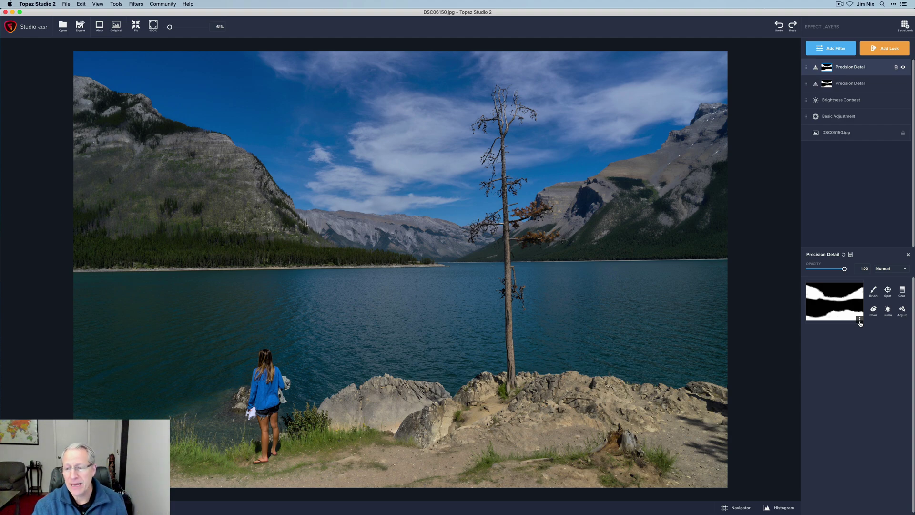
click(859, 320)
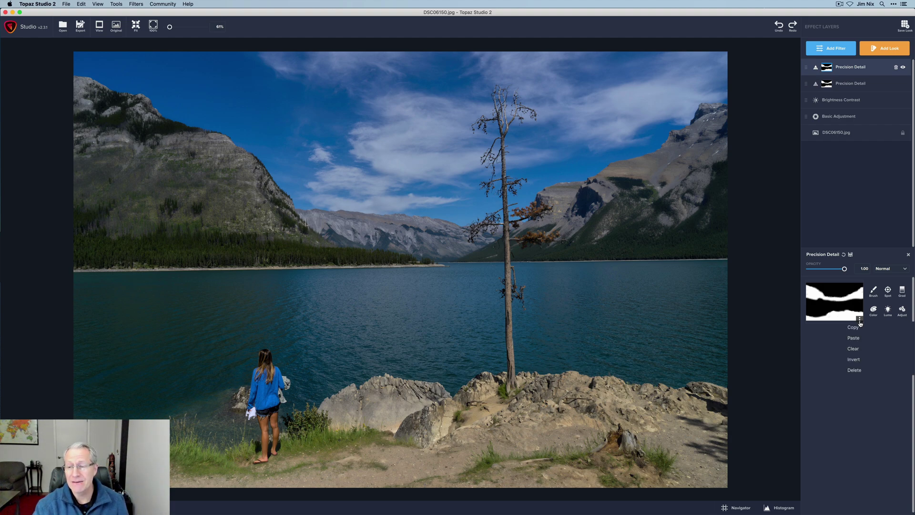
click(853, 359)
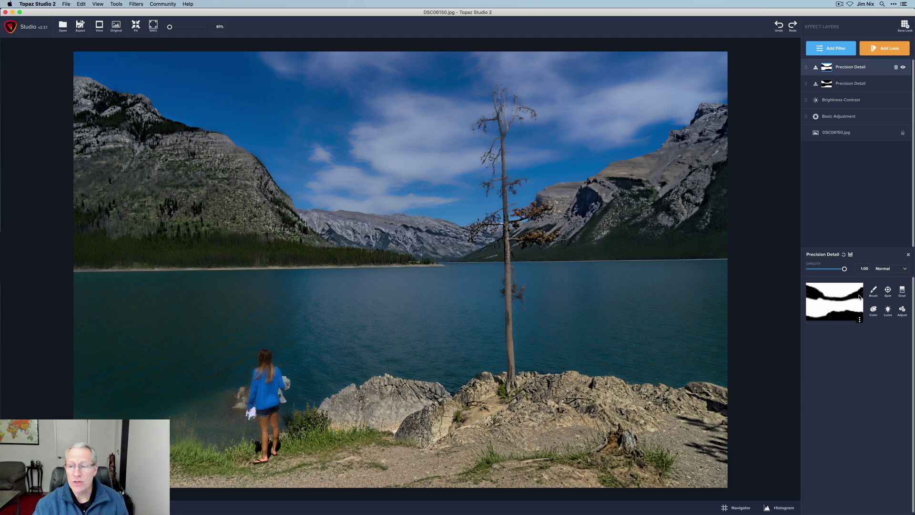
Step: With a 0.10 brush radius, paint the tree trunk and treetop out of the softening mask
click(874, 292)
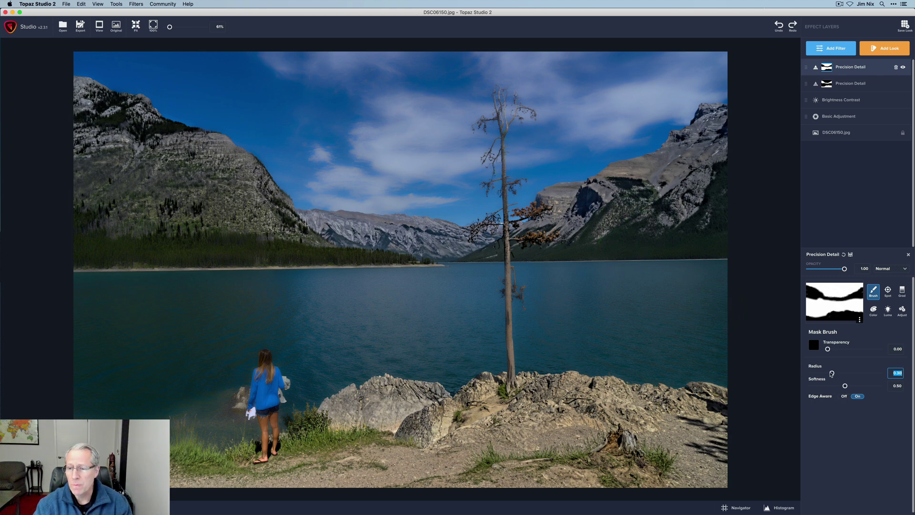
drag(832, 374, 819, 373)
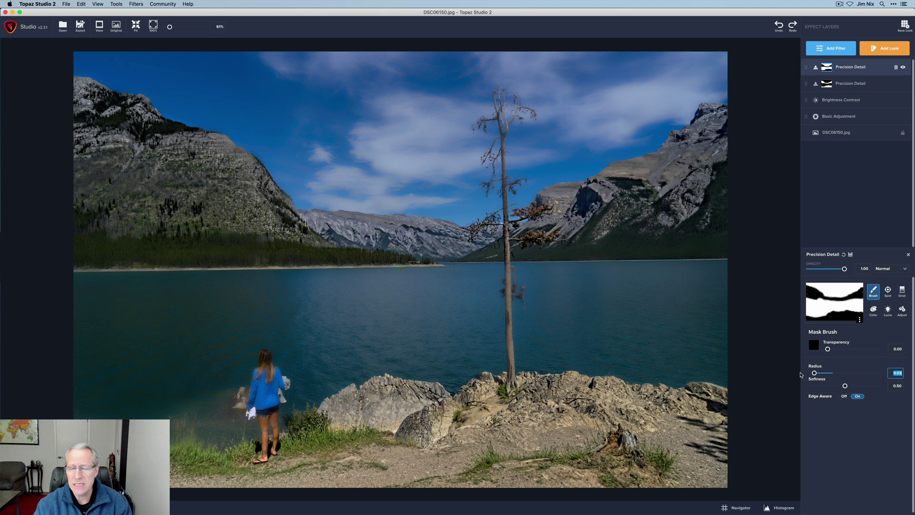
mouse_move(508, 275)
mouse_down()
mouse_move(508, 266)
mouse_move(511, 401)
mouse_up()
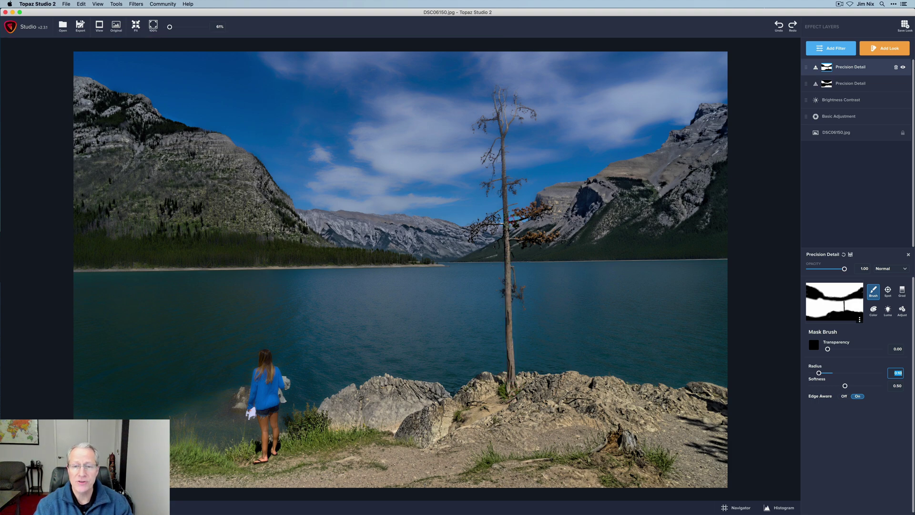
mouse_move(504, 218)
mouse_down()
mouse_move(495, 127)
mouse_move(526, 109)
mouse_move(513, 97)
mouse_up()
mouse_move(498, 103)
mouse_down()
mouse_move(480, 123)
mouse_move(491, 193)
mouse_up()
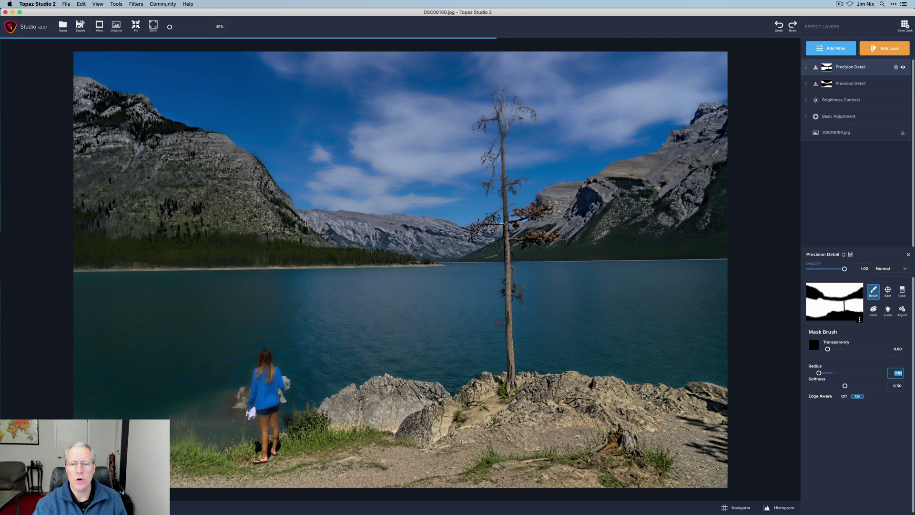
drag(511, 286, 500, 286)
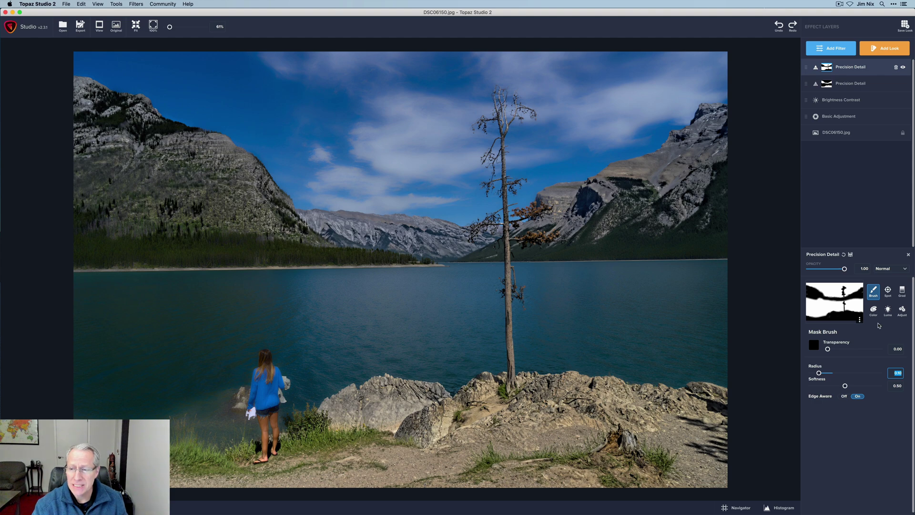
Step: In Adjust Mask, feather the mask edges to about 0.42 with Edge Aware Feather on
click(901, 311)
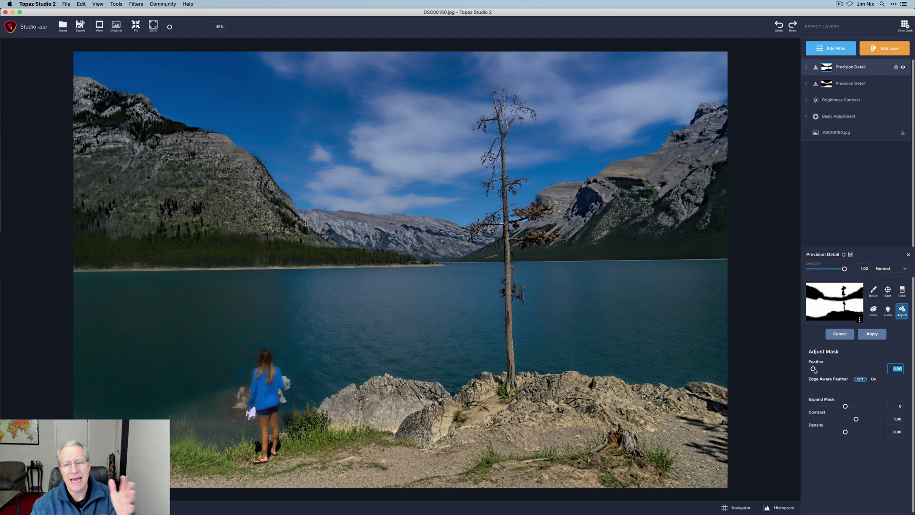
drag(813, 370, 868, 362)
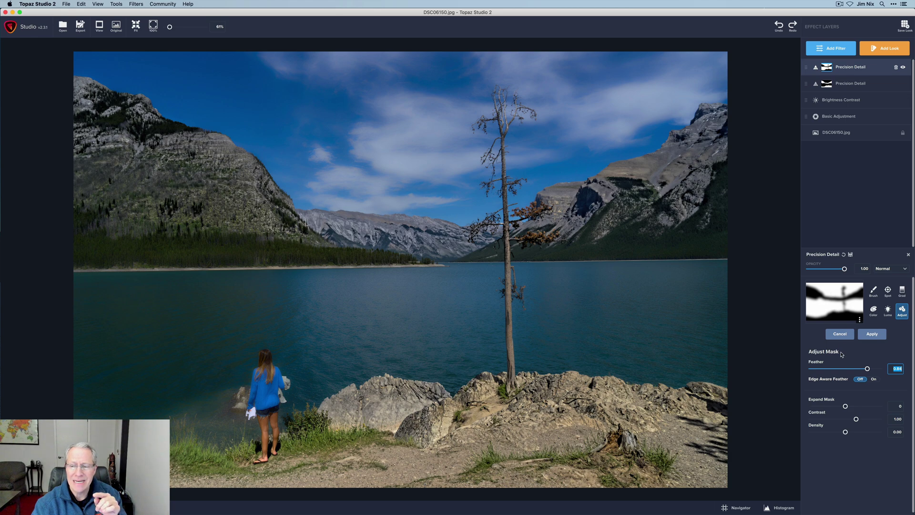
drag(867, 369, 797, 368)
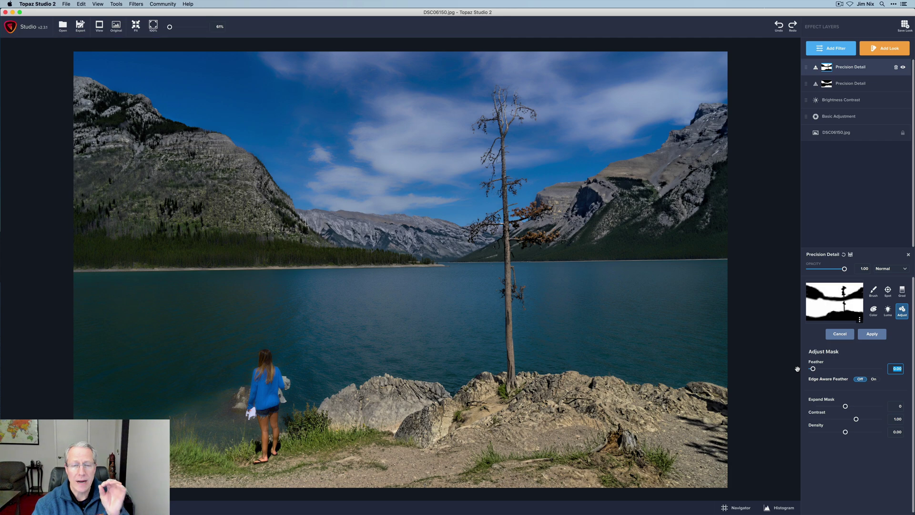
click(873, 378)
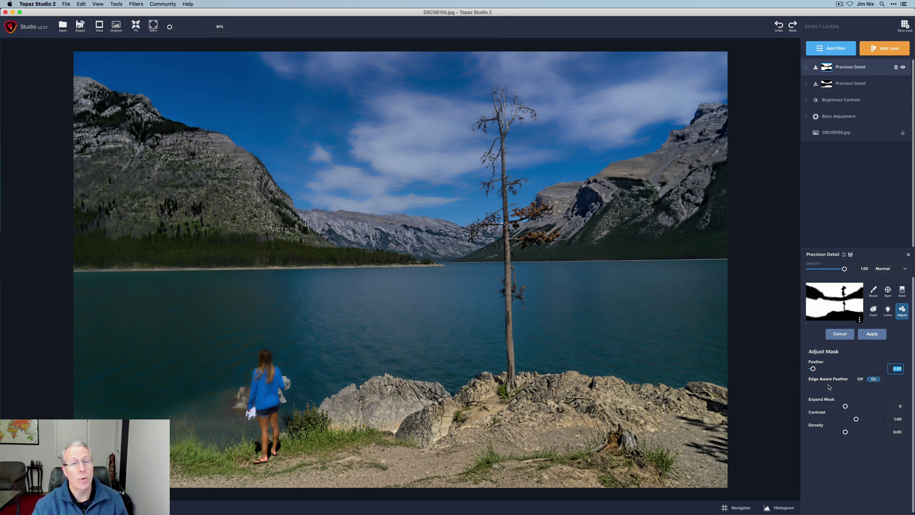
drag(813, 368, 843, 368)
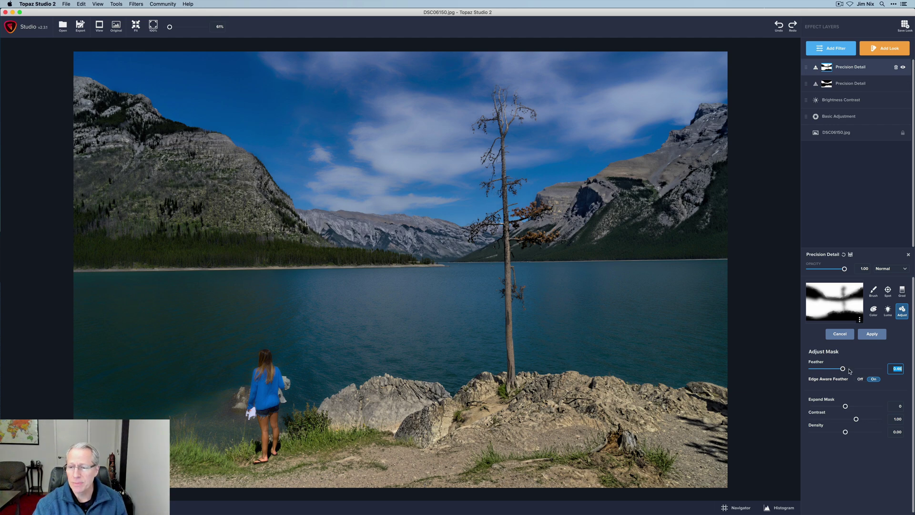
Step: Reset Feather to 0.00, try Expand Mask both ways, then set Expand Mask to 0
double_click(815, 364)
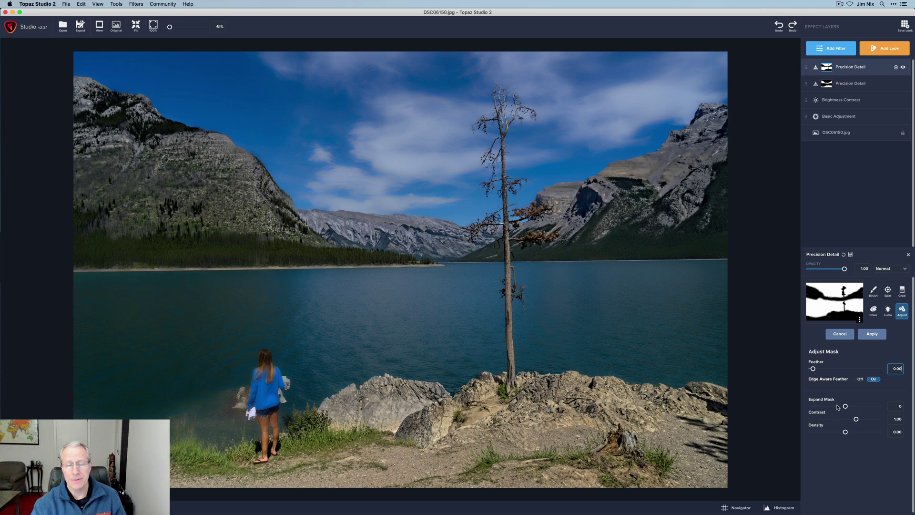
drag(845, 406, 876, 405)
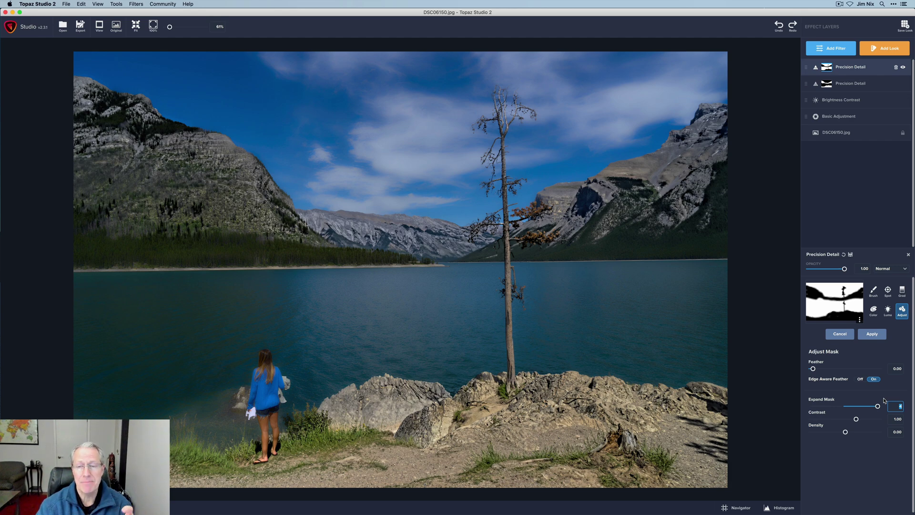
drag(877, 406, 807, 407)
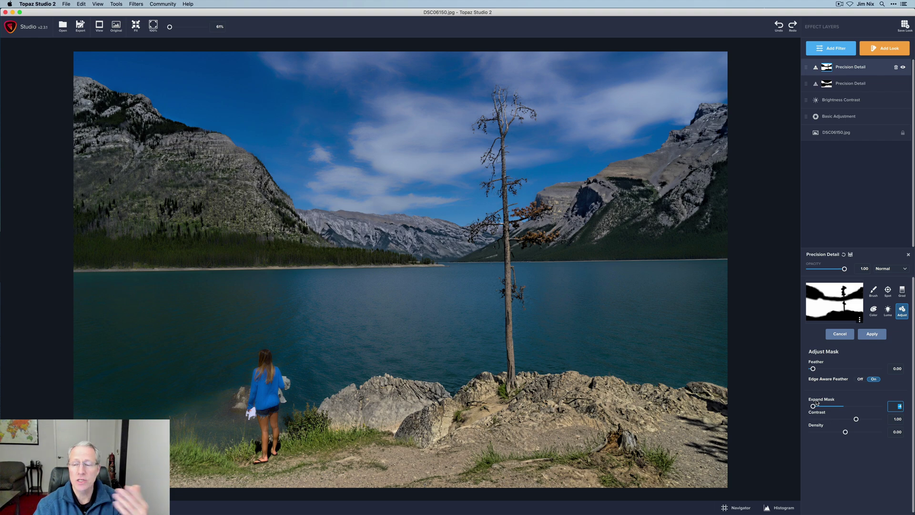
text(0)
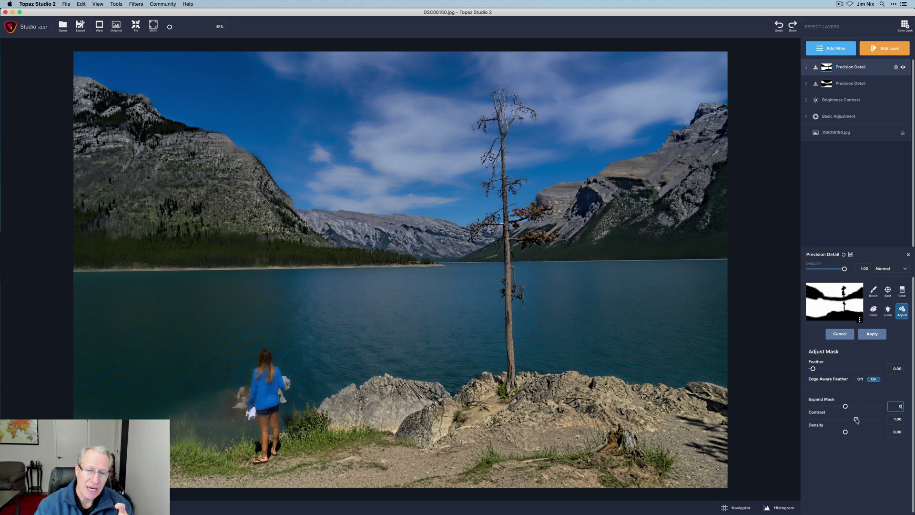
Step: Raise the mask Contrast slider to 2.00, leaving Density at 0.00
drag(856, 420, 889, 418)
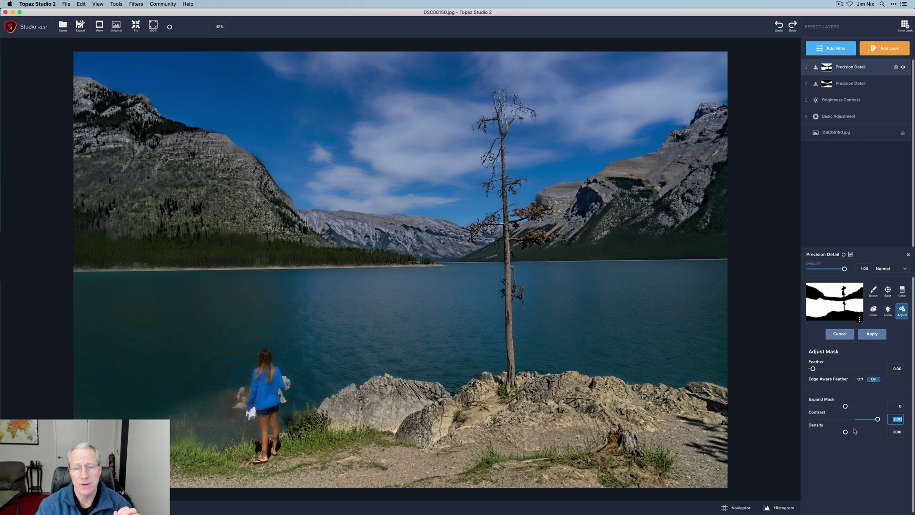
drag(846, 431, 846, 432)
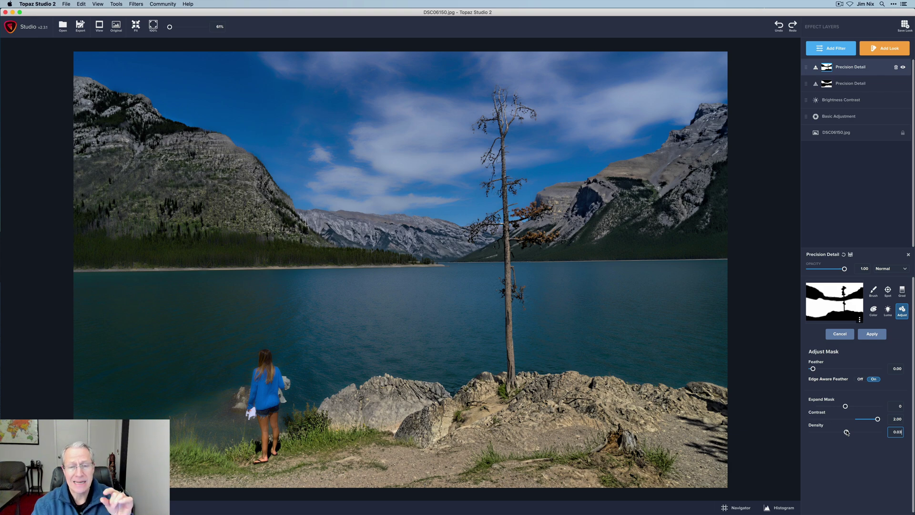
drag(846, 432, 881, 428)
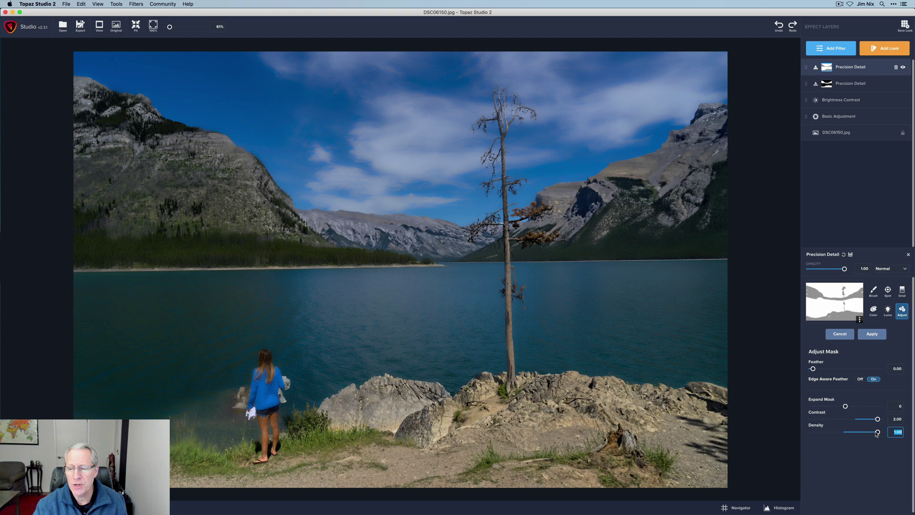
click(877, 432)
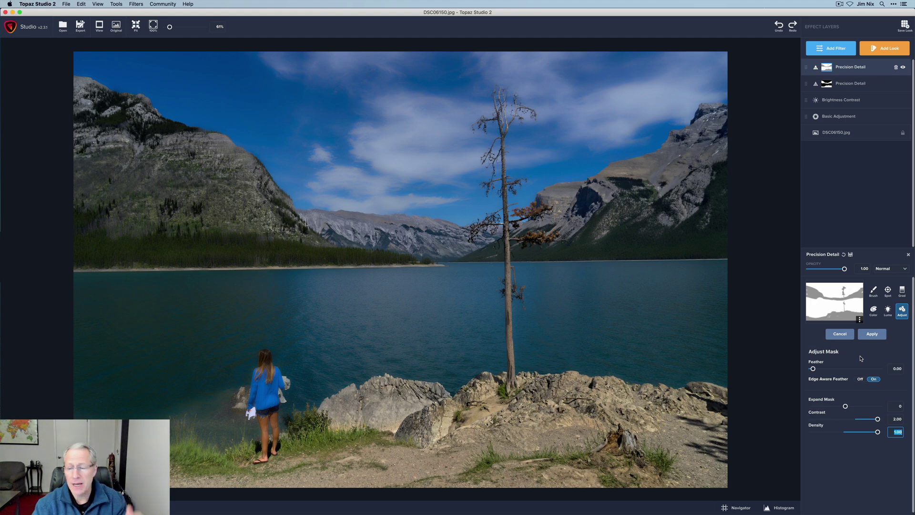
drag(877, 432, 812, 431)
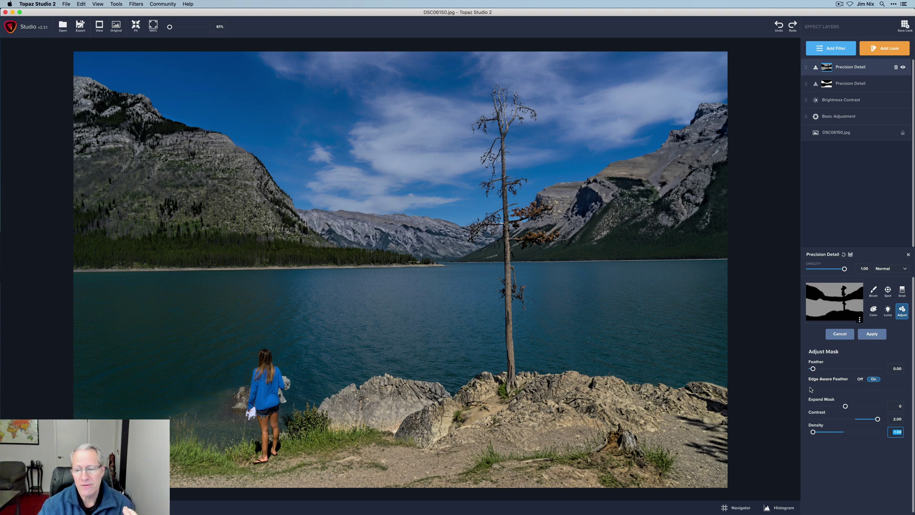
drag(813, 433, 840, 432)
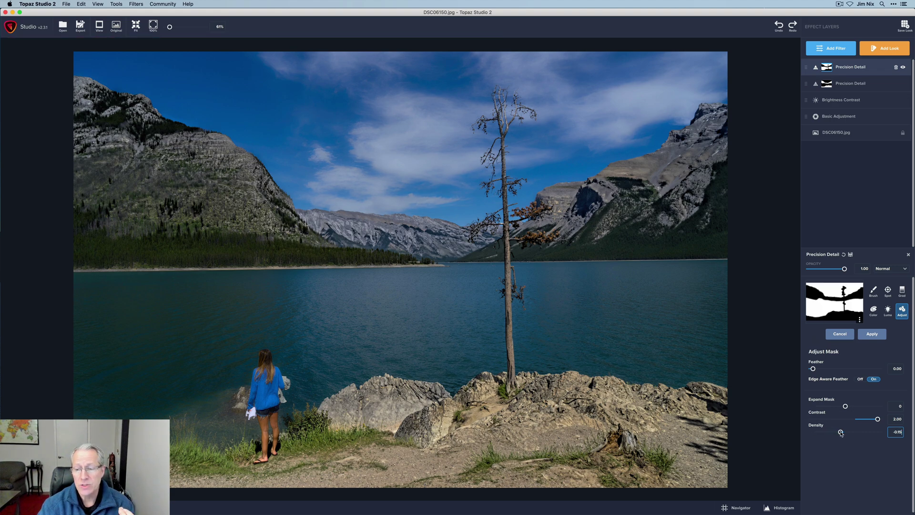
double_click(815, 425)
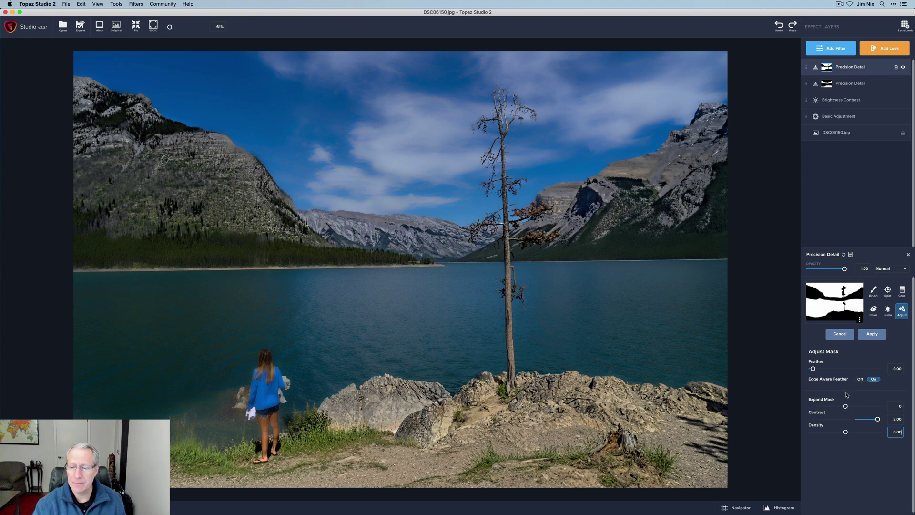
Step: Apply the contrast-boosted mask adjustment and bring back the Mask Brush settings
click(872, 335)
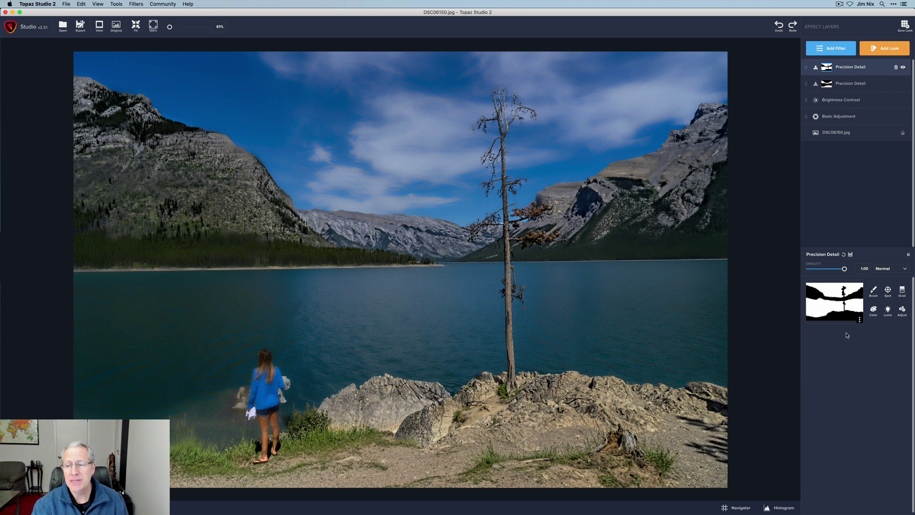
click(872, 295)
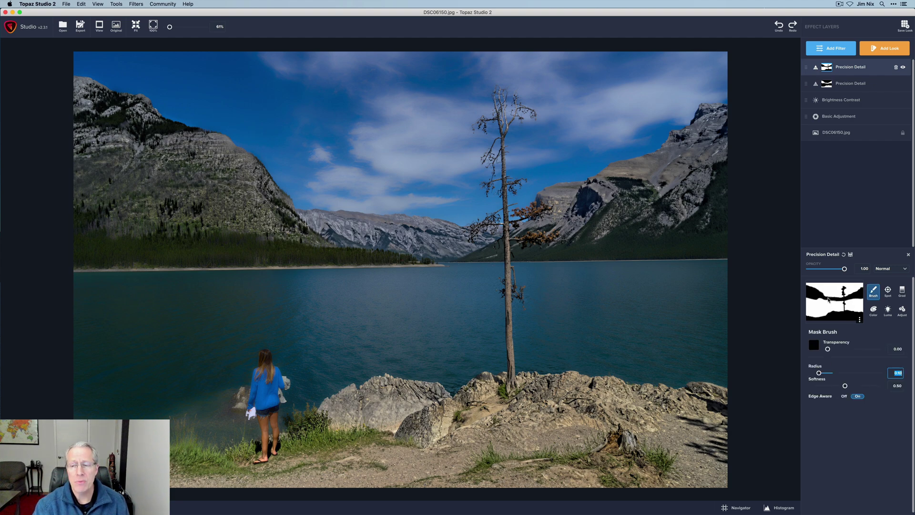